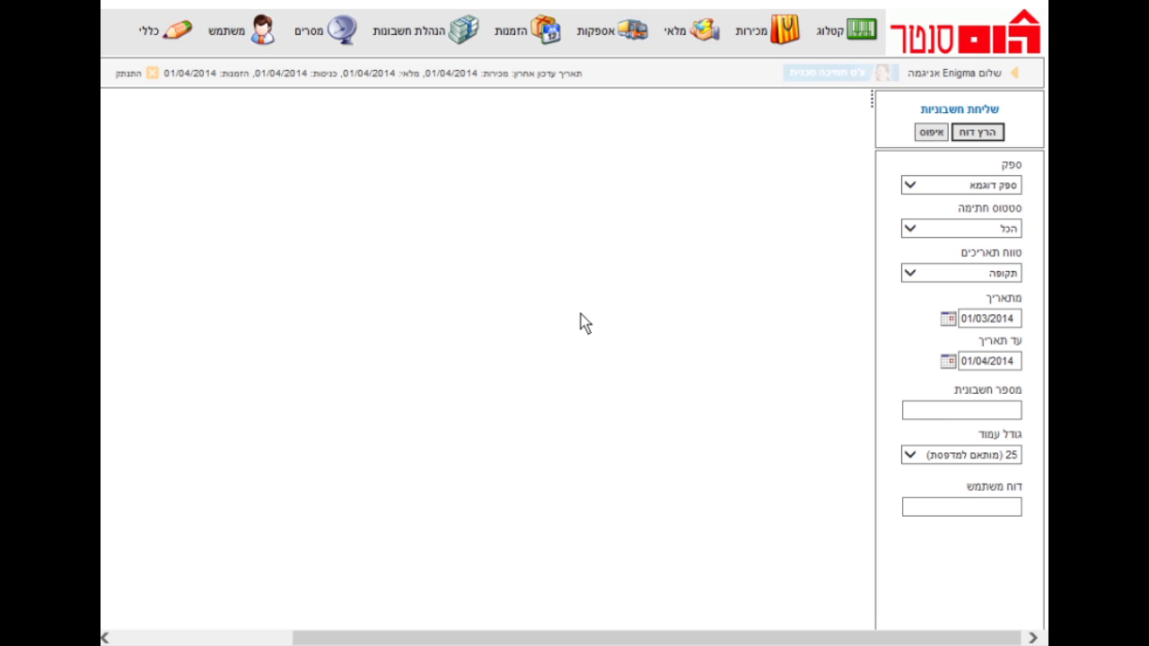
# Step: Open the invoice-sending screen (שליחת חשבוניות) under accounting and run its report with the existing filters
pyautogui.moveTo(454, 31)
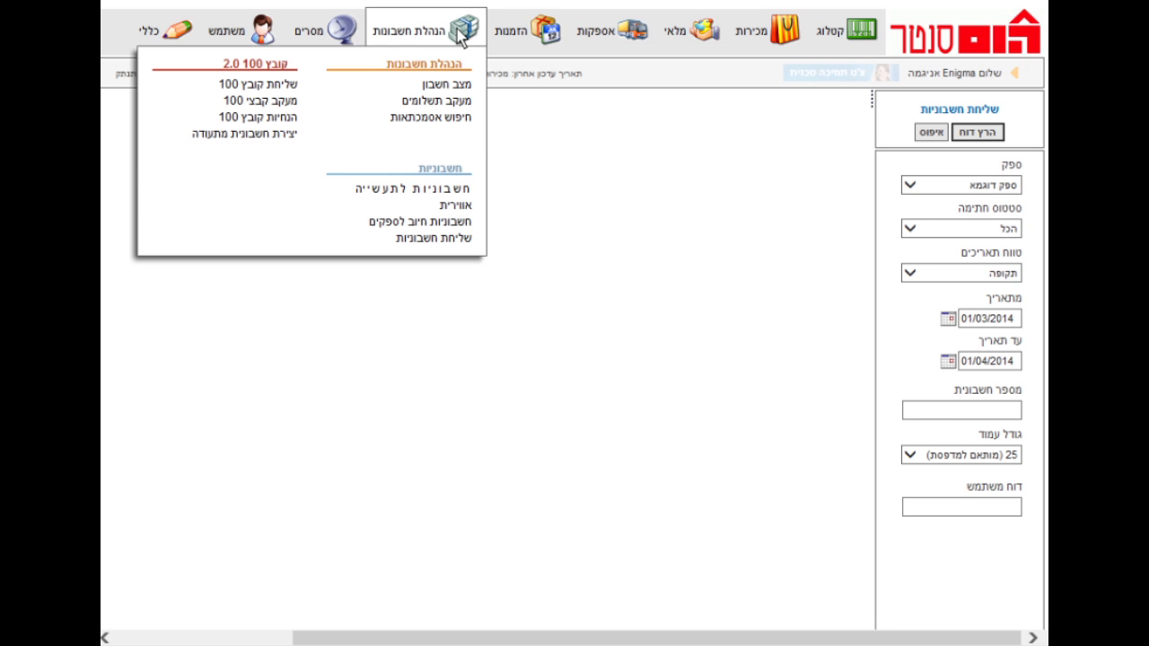
pyautogui.click(437, 235)
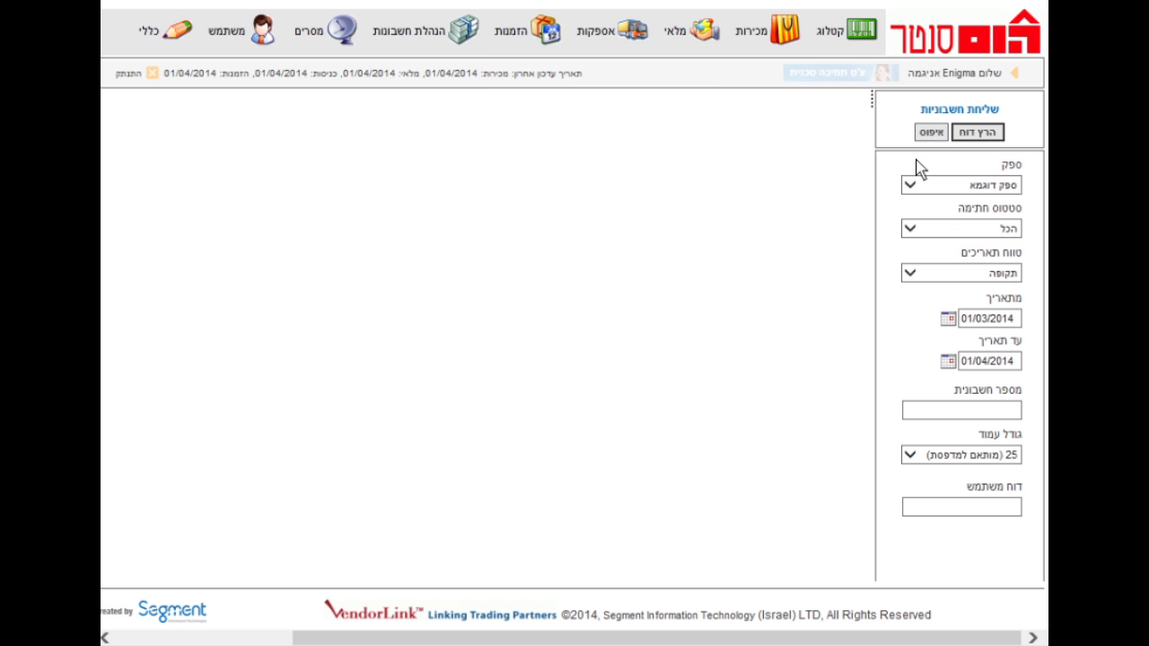
pyautogui.click(976, 132)
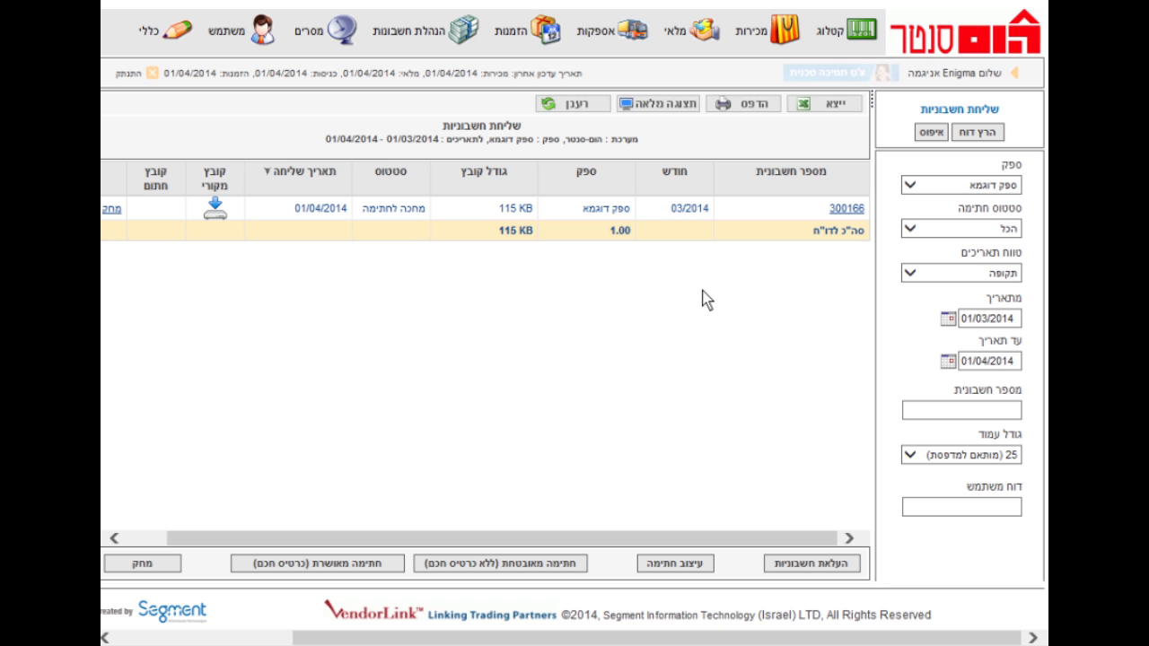
# Step: Start an invoice upload and add the file 300166.pdf
pyautogui.click(792, 563)
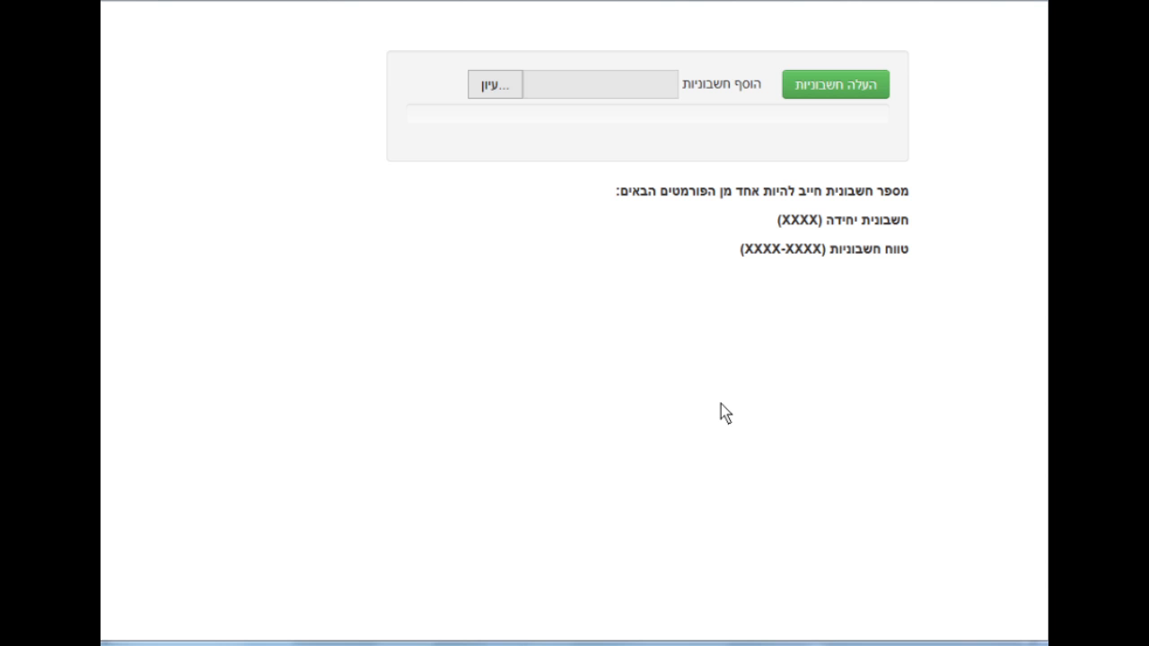
pyautogui.click(502, 90)
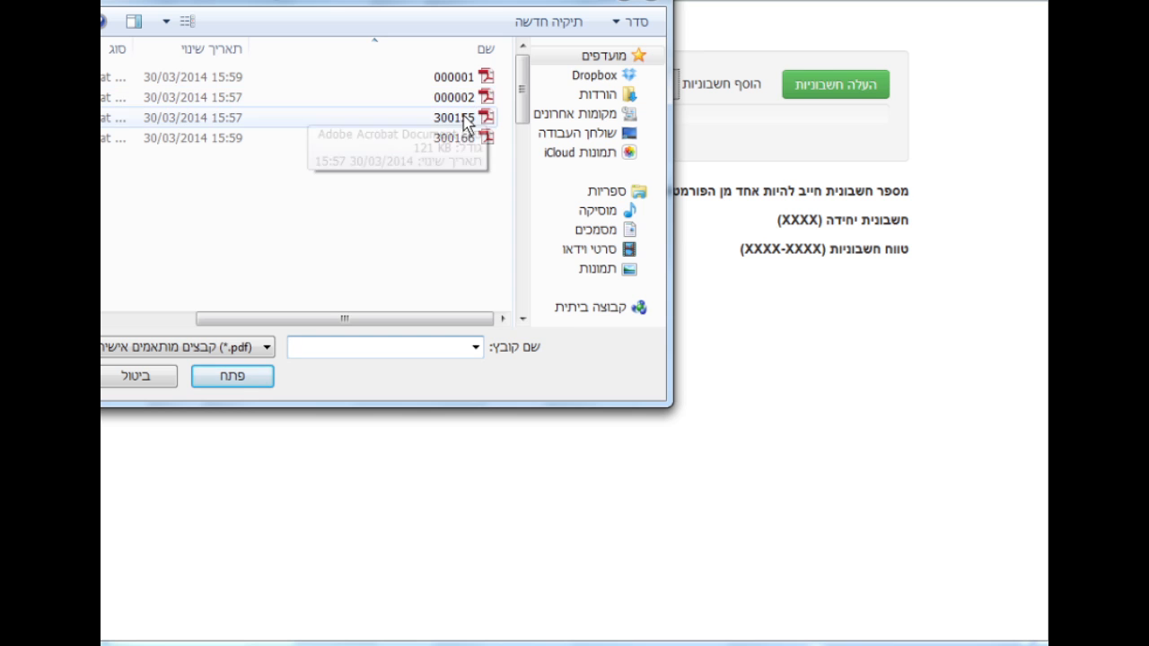
pyautogui.click(455, 141)
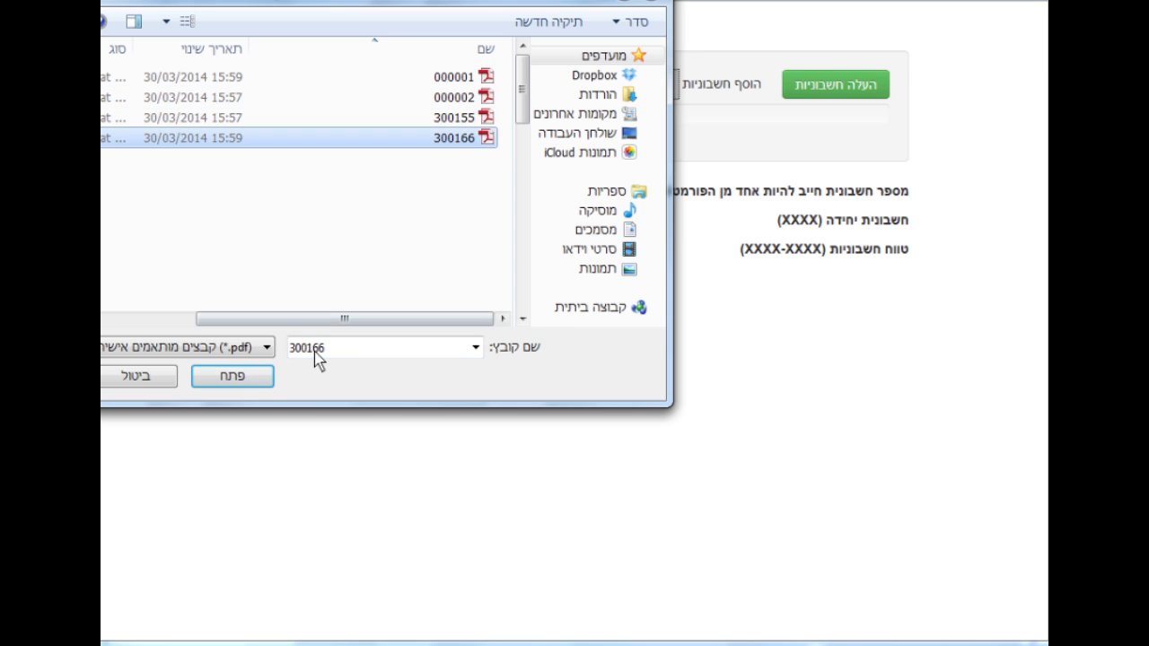
pyautogui.click(249, 378)
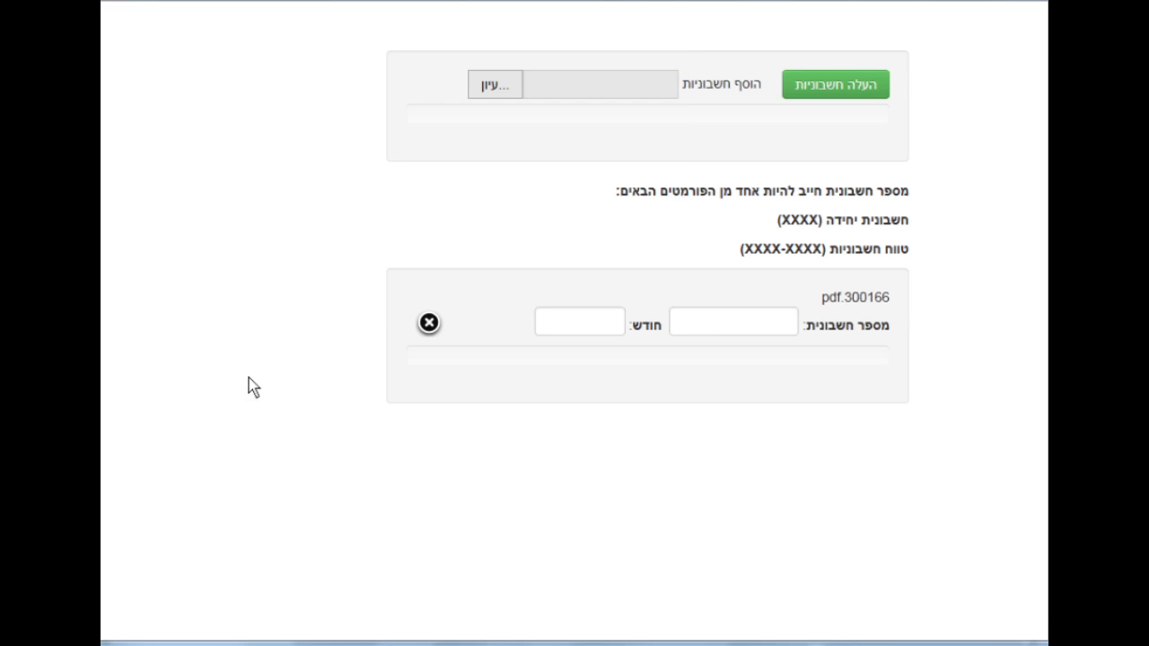
# Step: Enter invoice number 300166 and month 03/2014 for the added file, and upload it
pyautogui.click(714, 330)
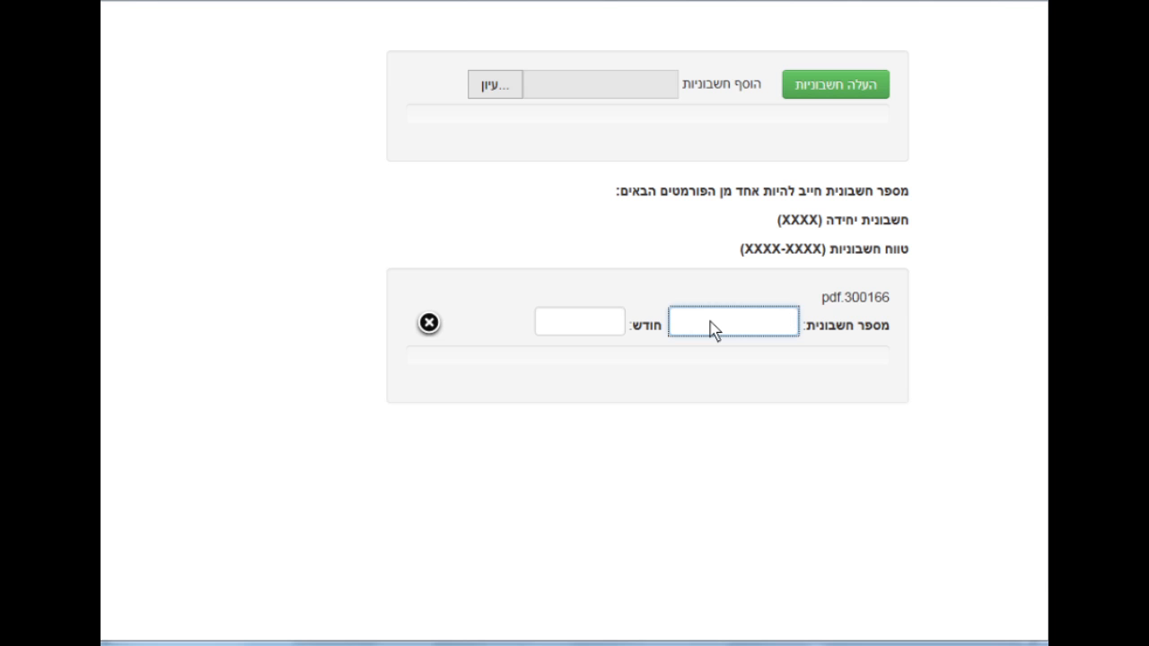
pyautogui.write('300166')
pyautogui.write('-7')
pyautogui.press('BackSpace')
pyautogui.press('BackSpace')
pyautogui.click(563, 325)
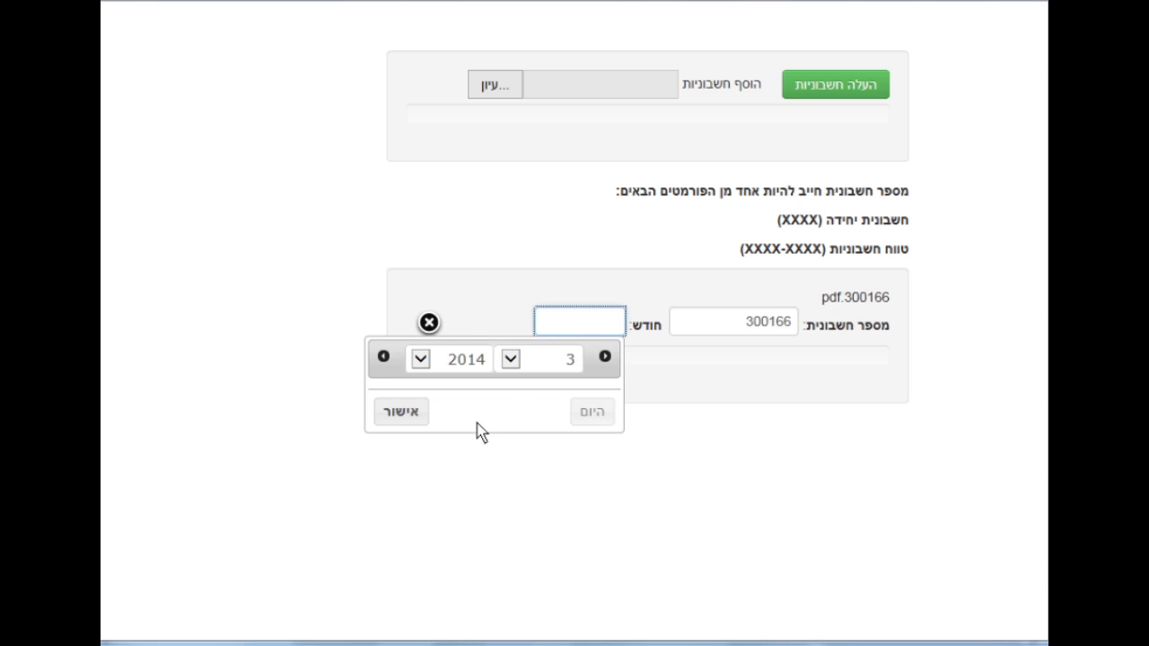
pyautogui.click(401, 413)
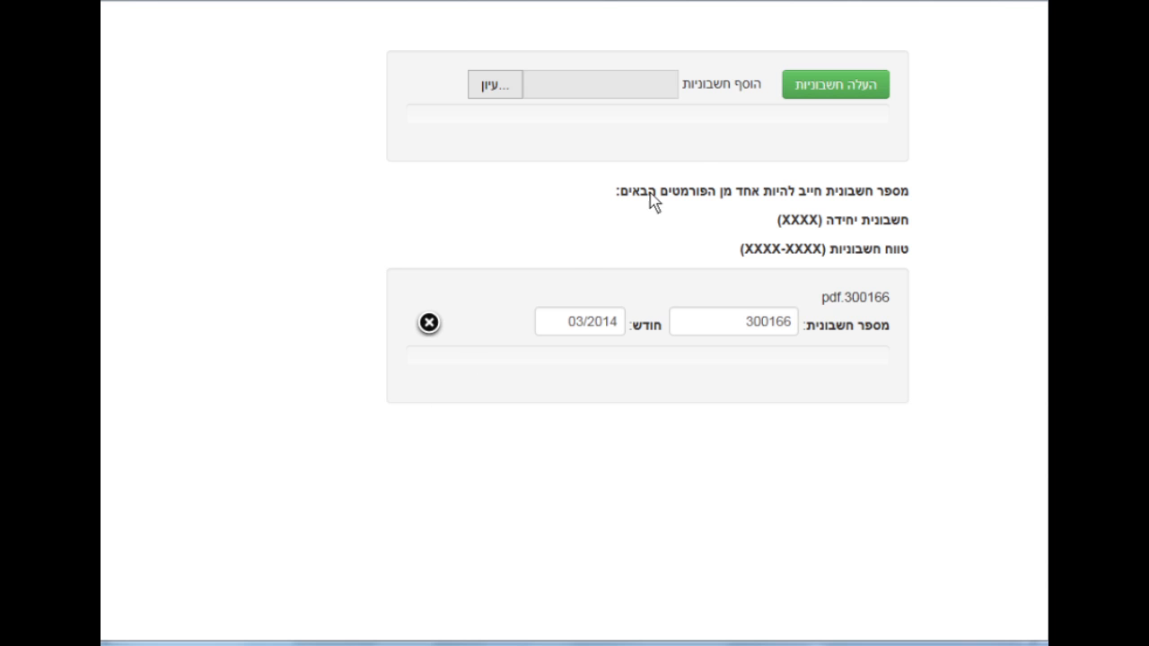
pyautogui.click(840, 88)
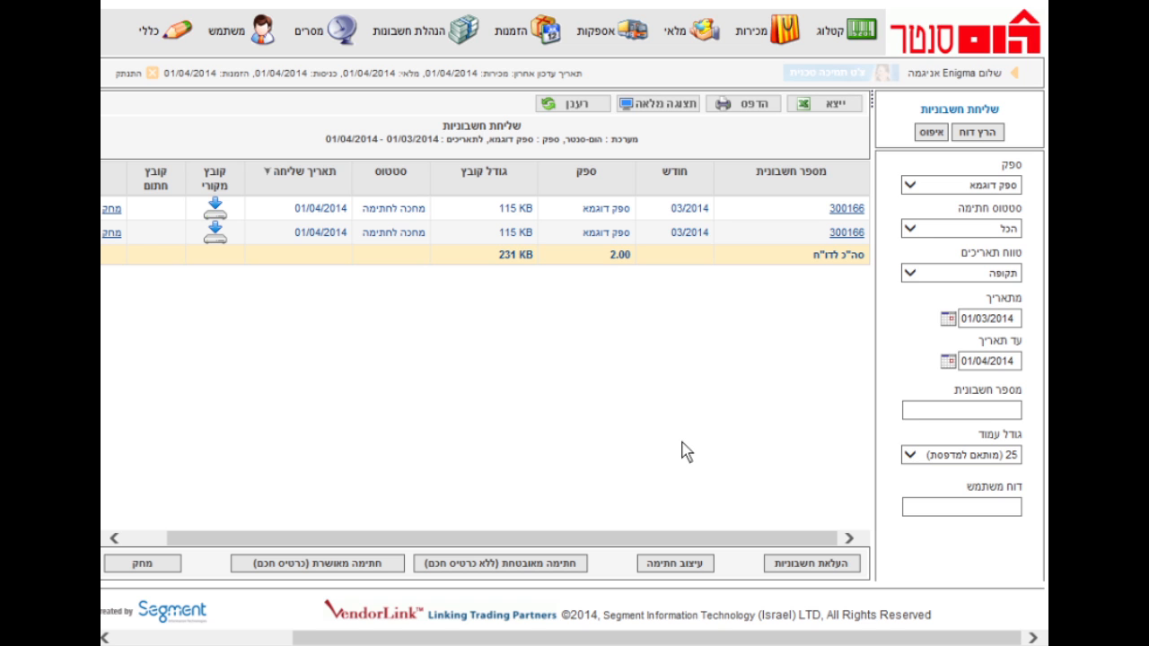
# Step: Open the first listed invoice 300166 and sign it with the secured signature without a smart card (חתימה מאובטחת)
pyautogui.click(838, 207)
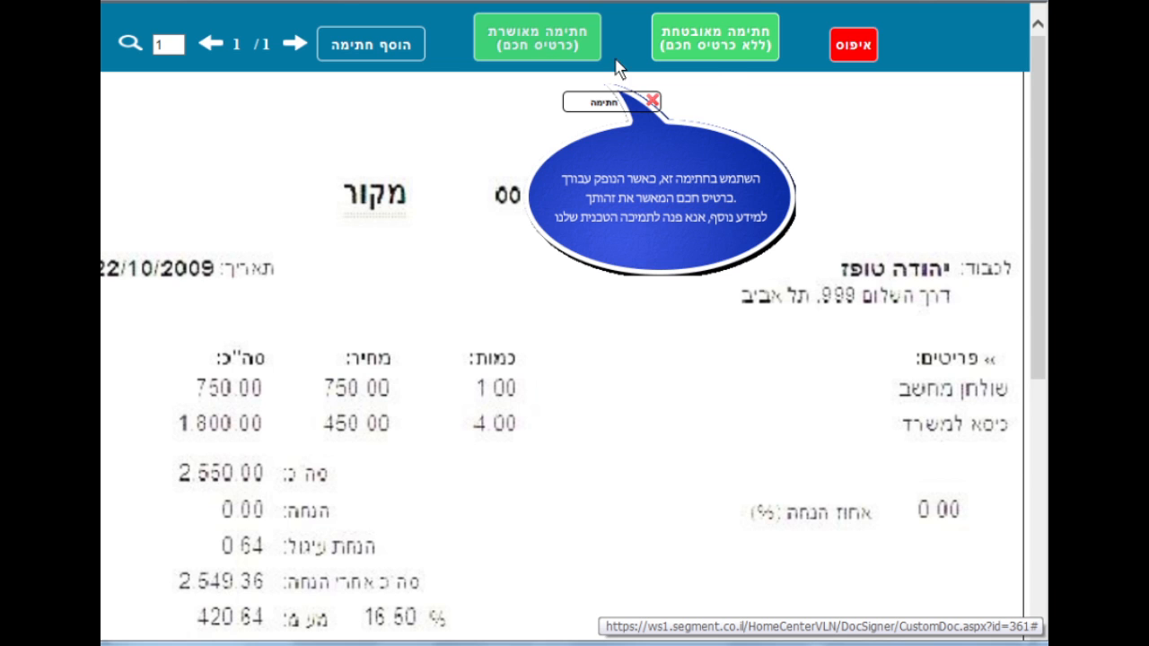
pyautogui.click(716, 46)
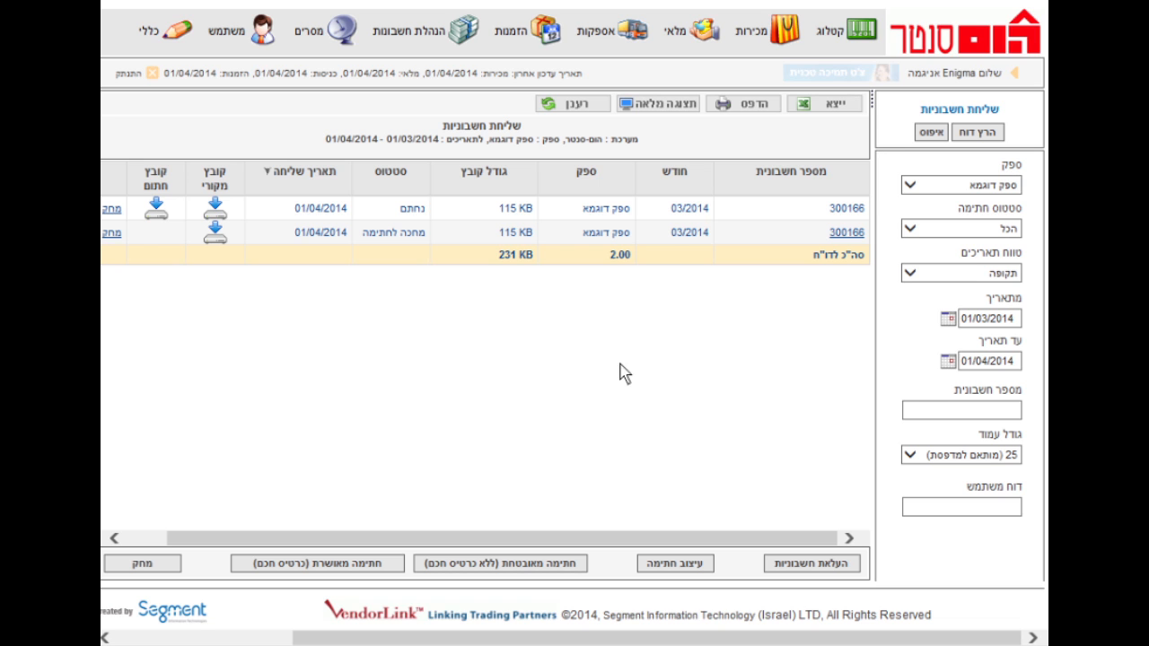
# Step: Start another invoice upload and add the files 300155.pdf and 300166.pdf
pyautogui.click(818, 571)
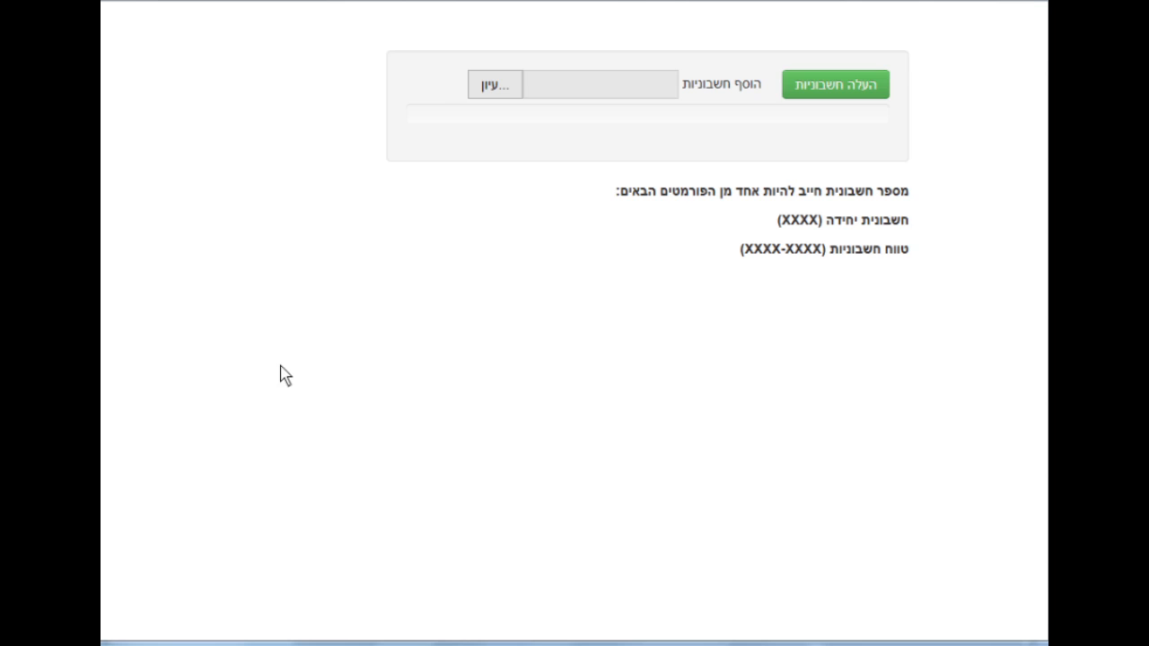
pyautogui.click(490, 90)
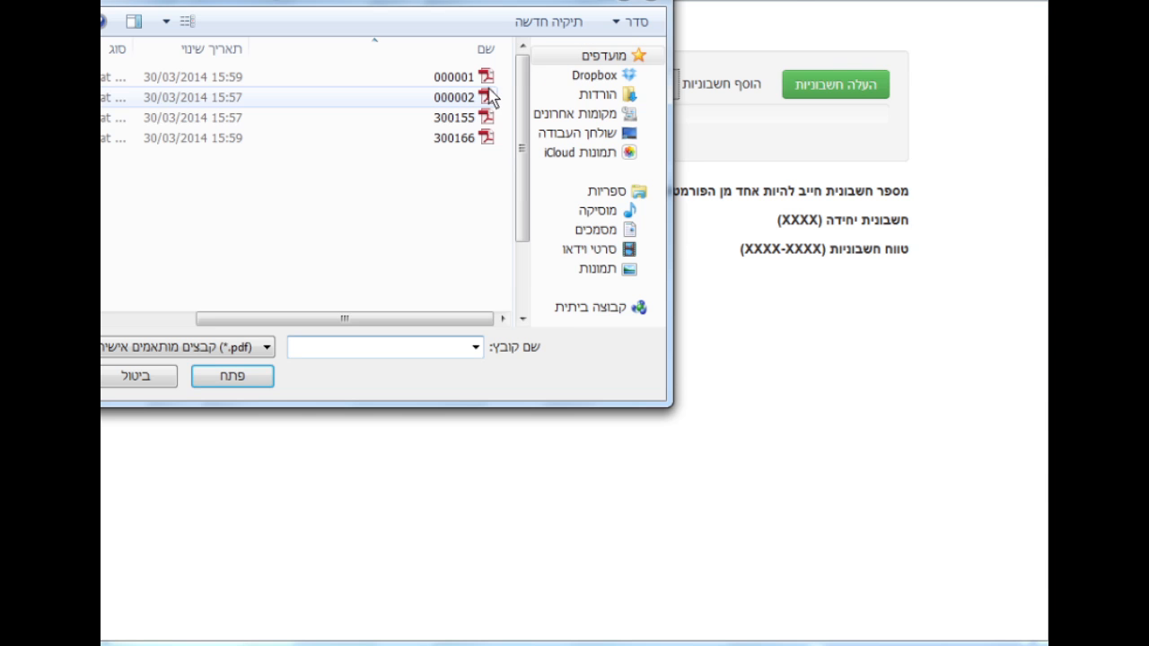
pyautogui.click(460, 118)
pyautogui.click(260, 379)
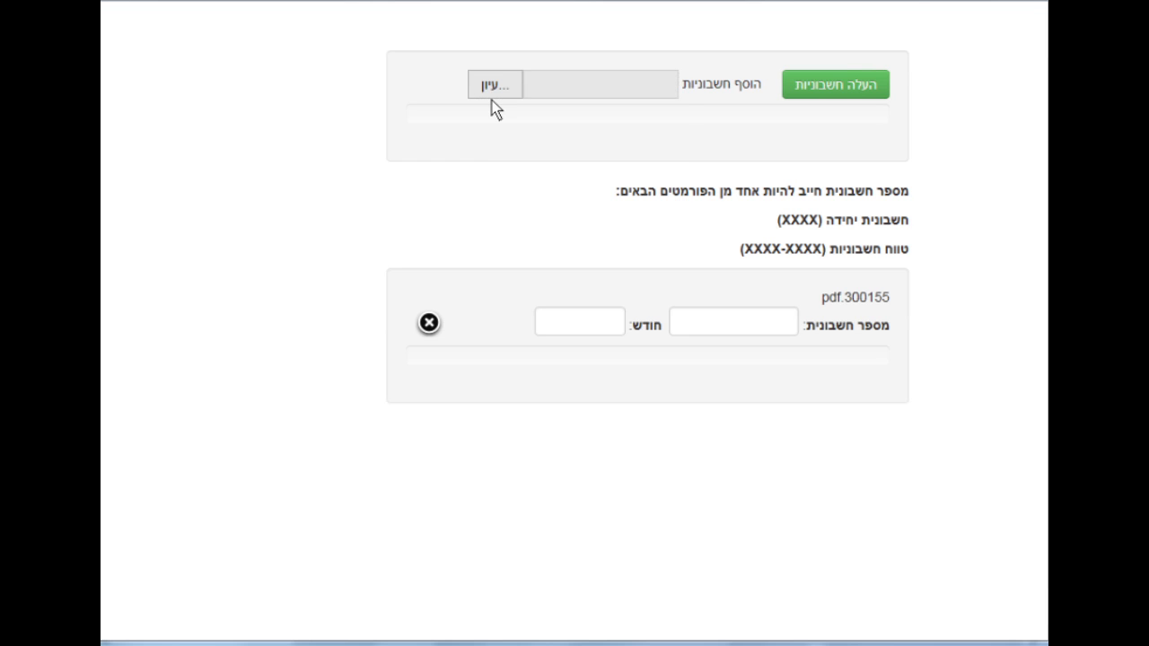
pyautogui.click(500, 81)
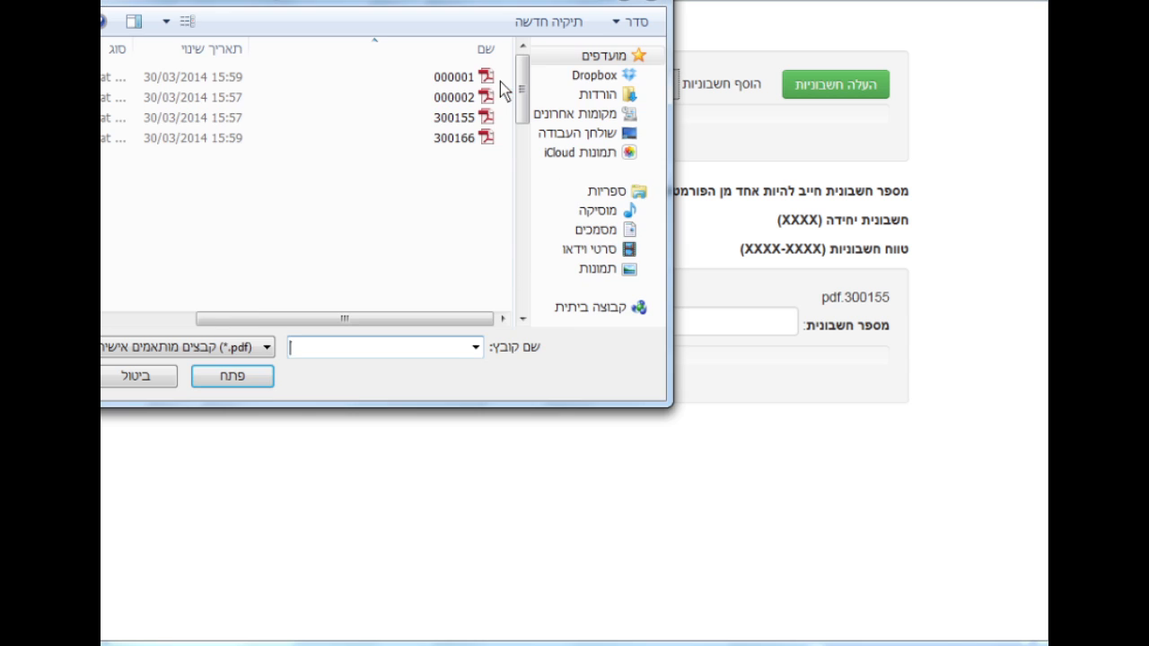
pyautogui.click(456, 139)
pyautogui.click(241, 381)
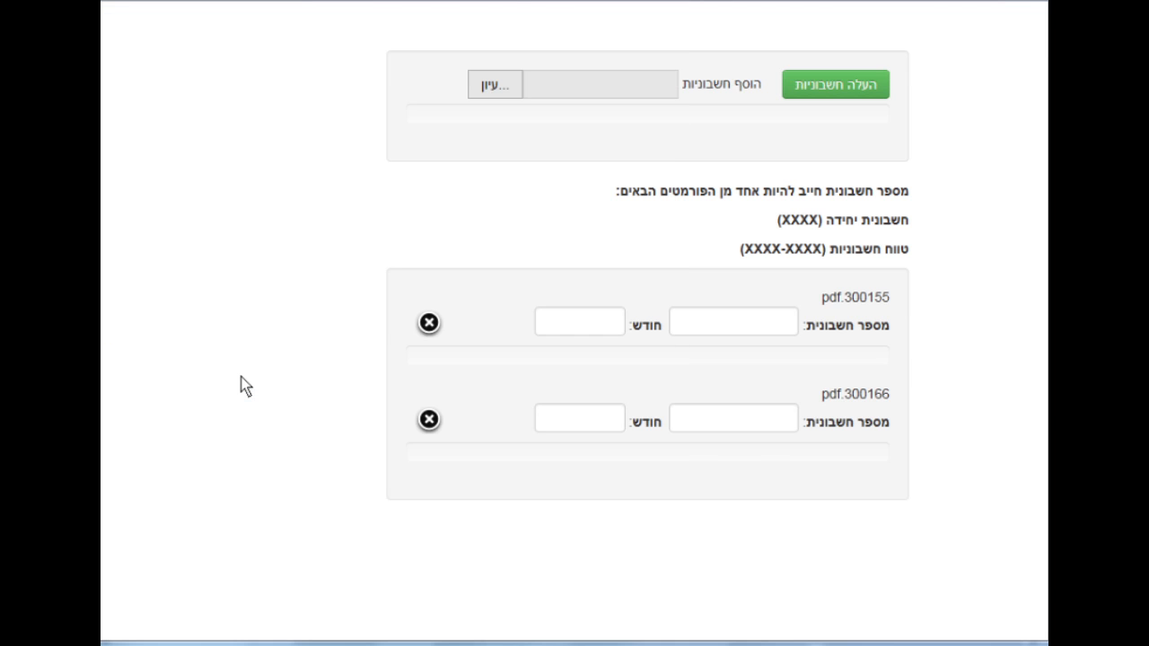
# Step: Set the invoice number to 300155 and the month to 03/2014 for 300155.pdf
pyautogui.click(731, 327)
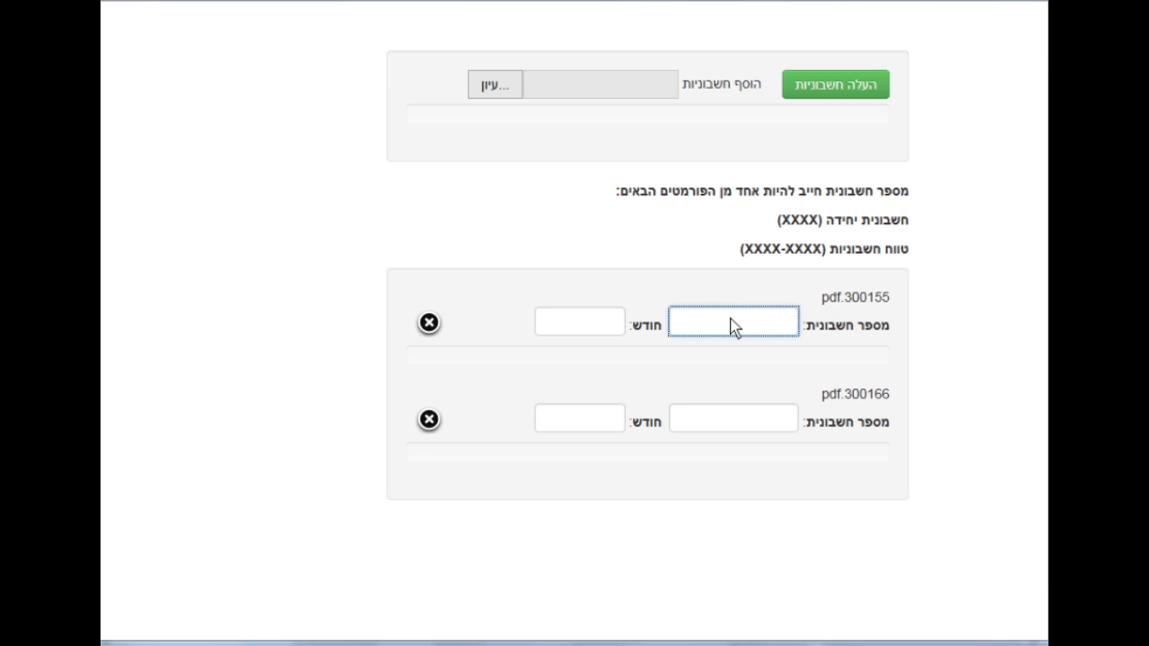
pyautogui.write('300155')
pyautogui.click(608, 333)
pyautogui.click(402, 411)
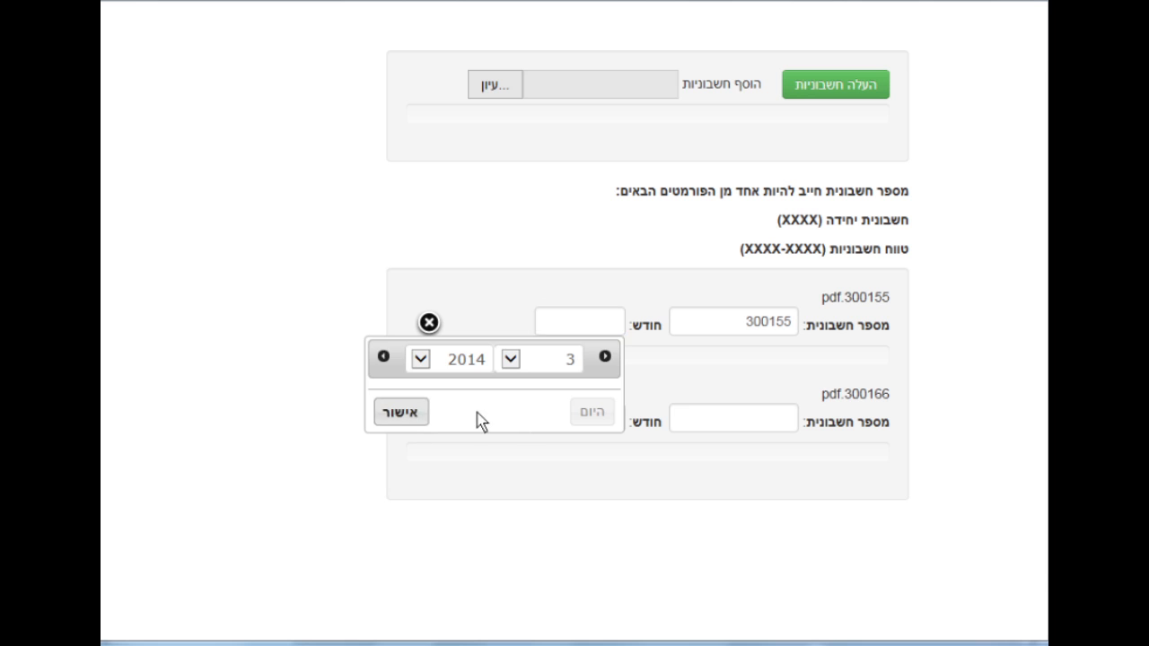
# Step: Set invoice number 300166 and month 03/2014 for 300166.pdf, and upload both invoices
pyautogui.click(756, 432)
pyautogui.write('3')
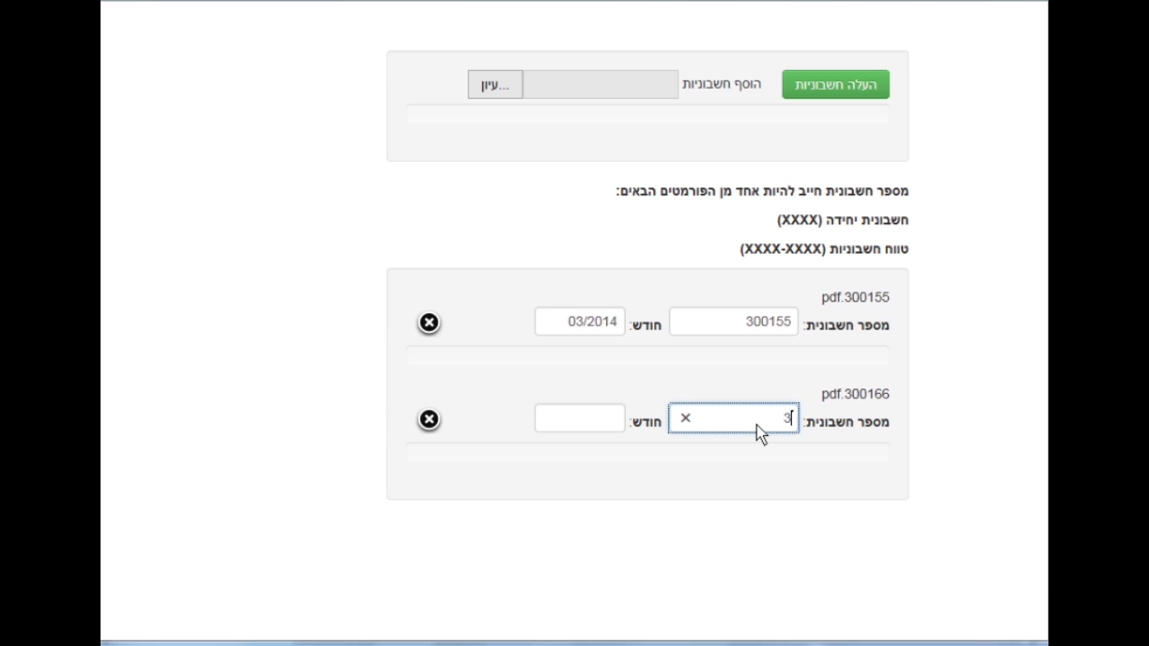
pyautogui.write('00166')
pyautogui.click(583, 422)
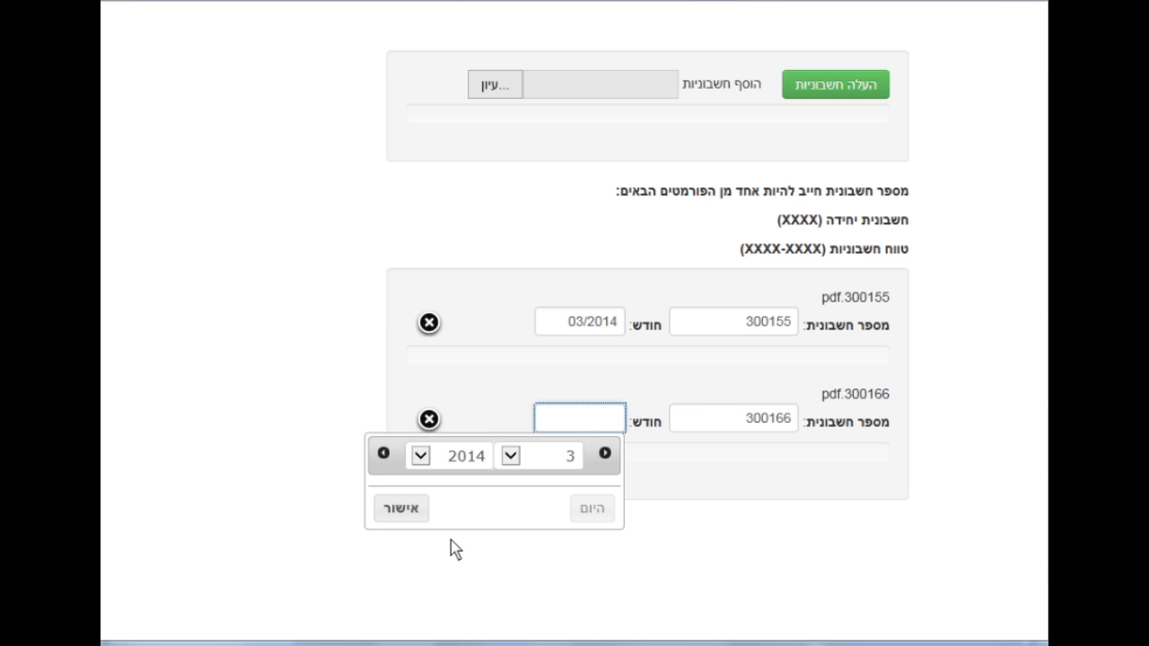
pyautogui.click(407, 510)
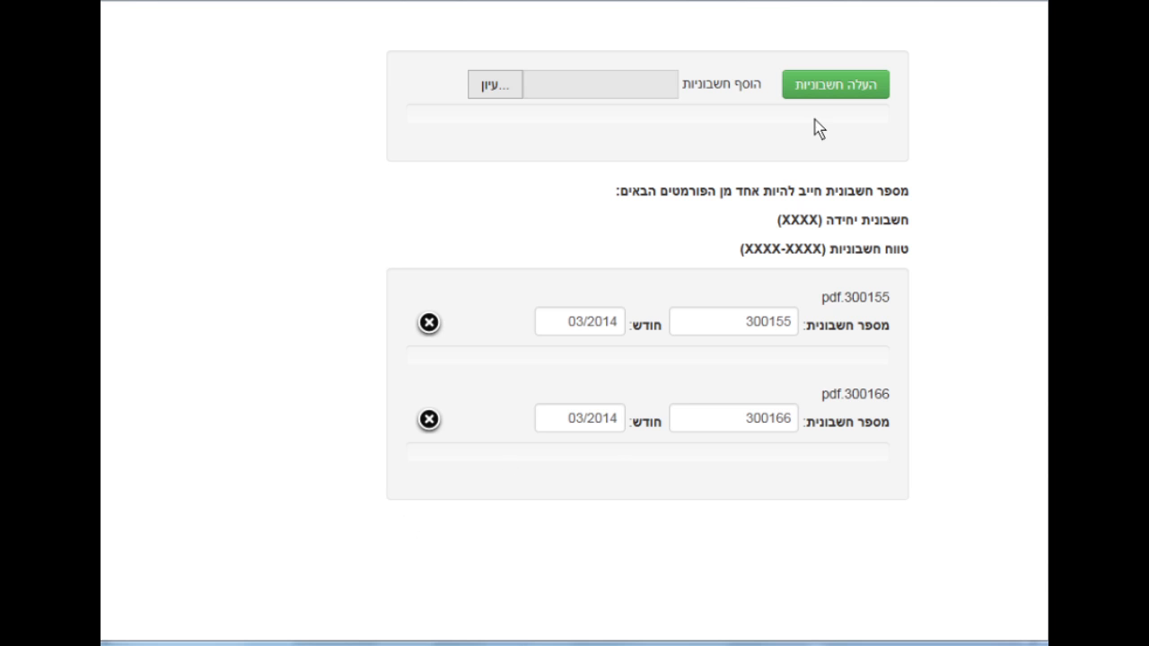
pyautogui.click(834, 93)
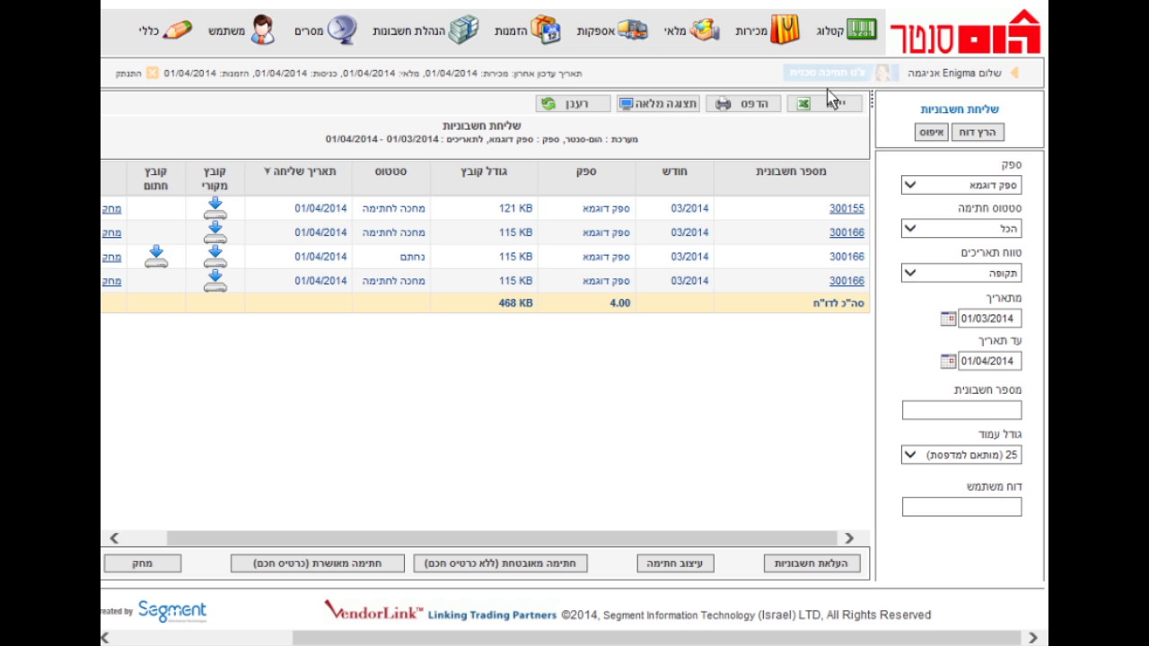
# Step: Select the three invoices awaiting signature and sign them together with the secured signature without a smart card
pyautogui.click(590, 558)
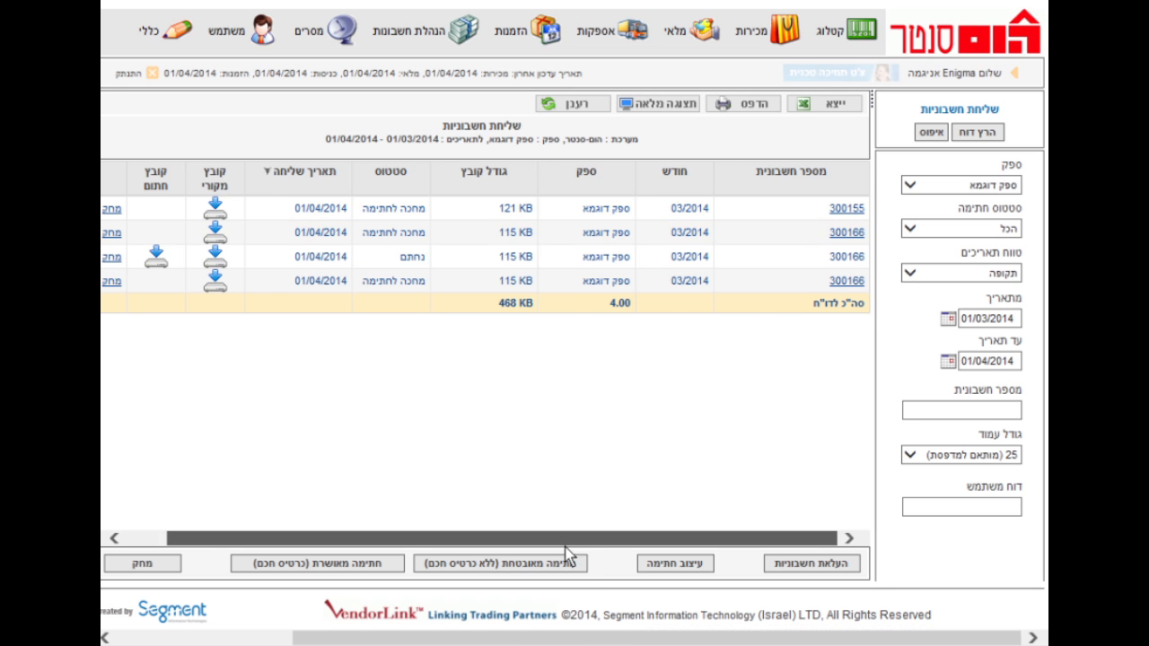
pyautogui.click(119, 209)
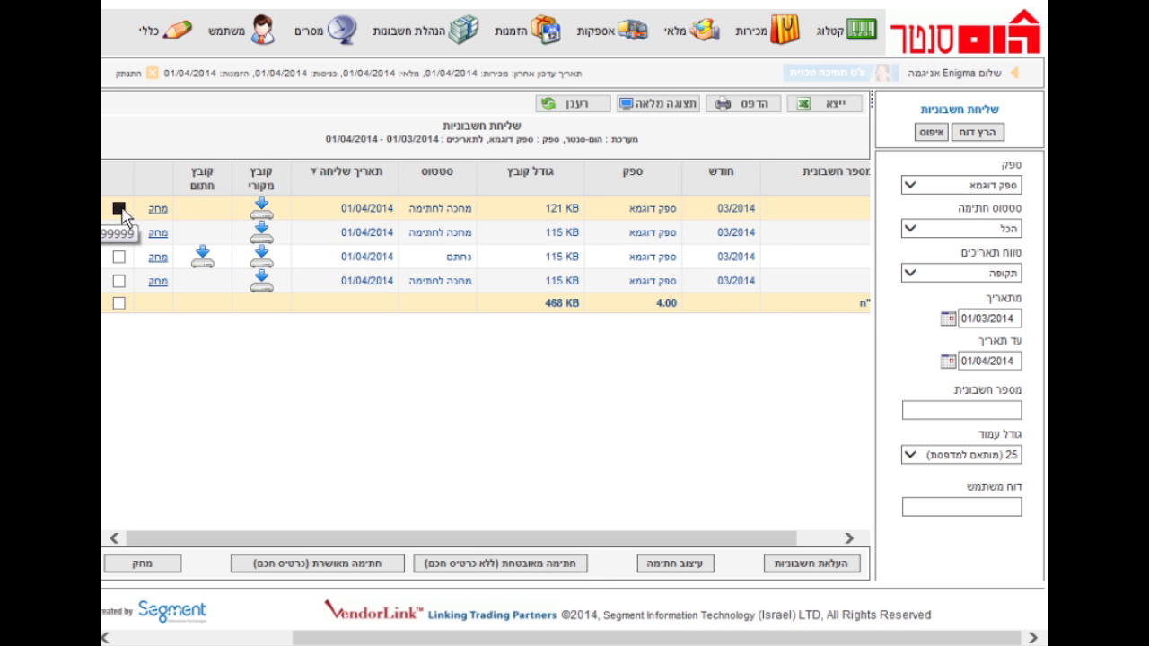
pyautogui.click(120, 233)
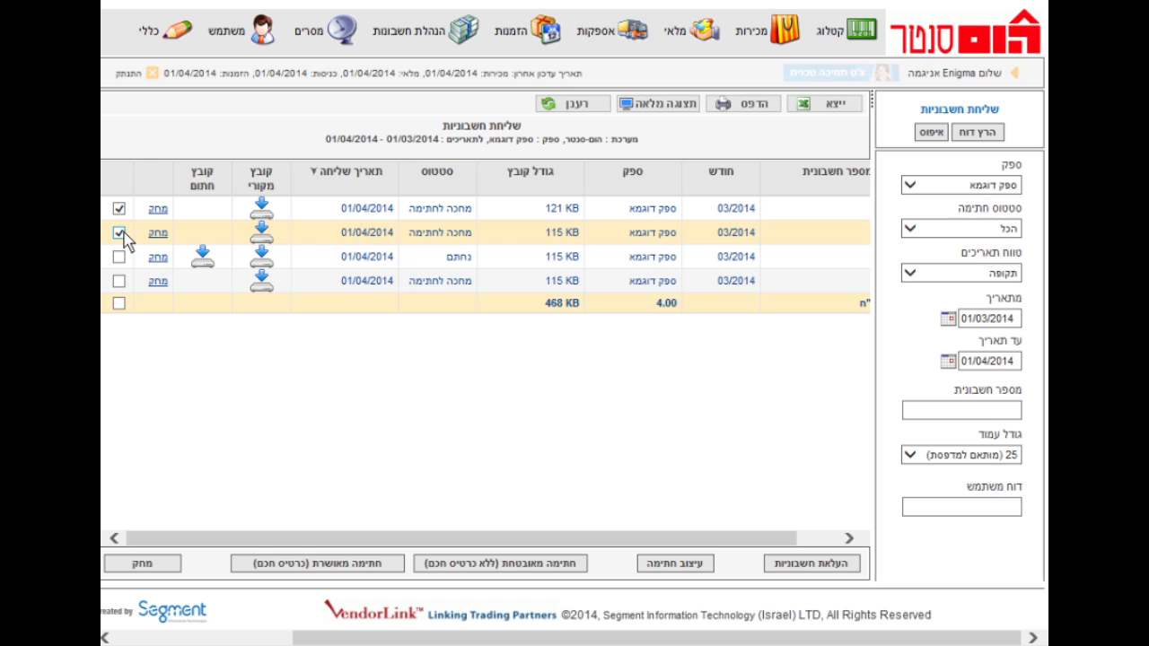
pyautogui.click(120, 281)
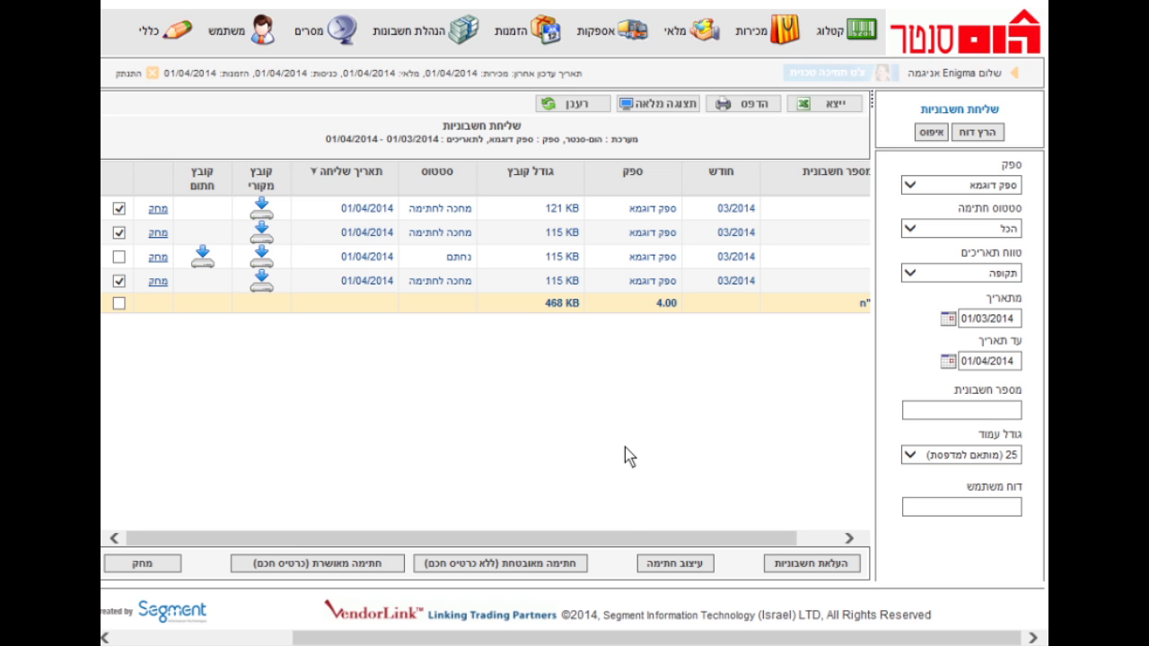
pyautogui.click(484, 567)
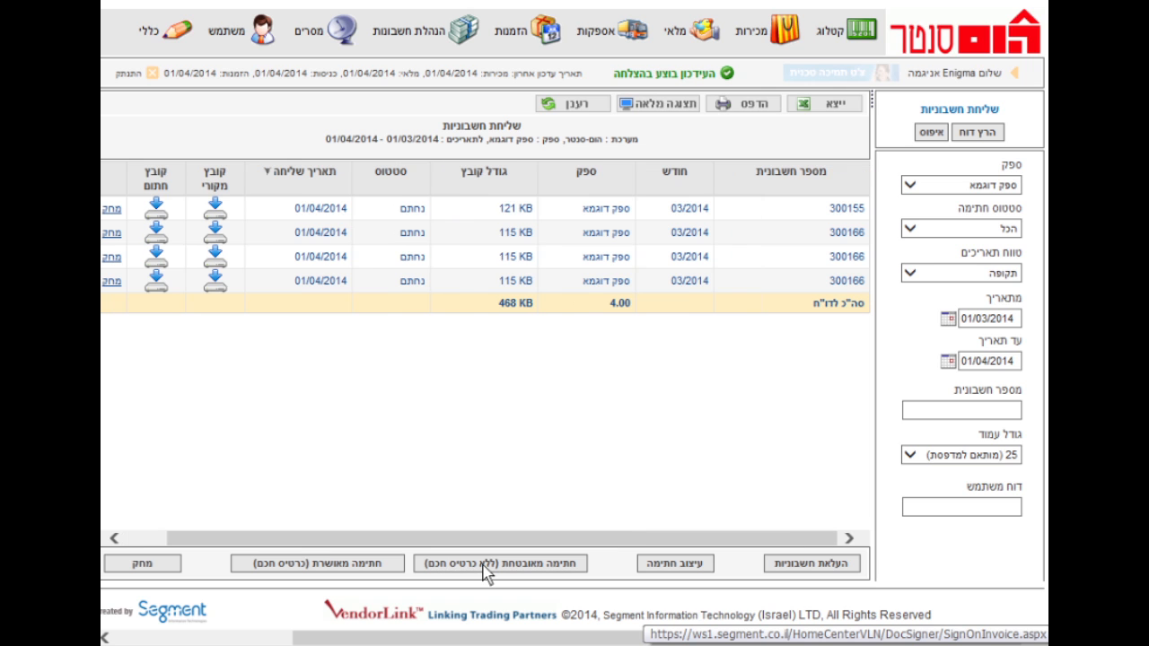